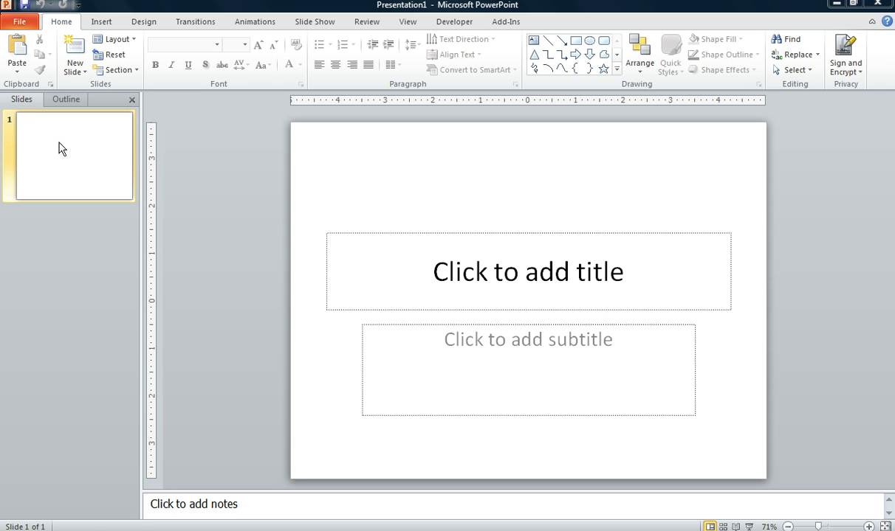
# Briefly view the Outline, then return the left pane to Slides thumbnails
pyautogui.click(72, 105)
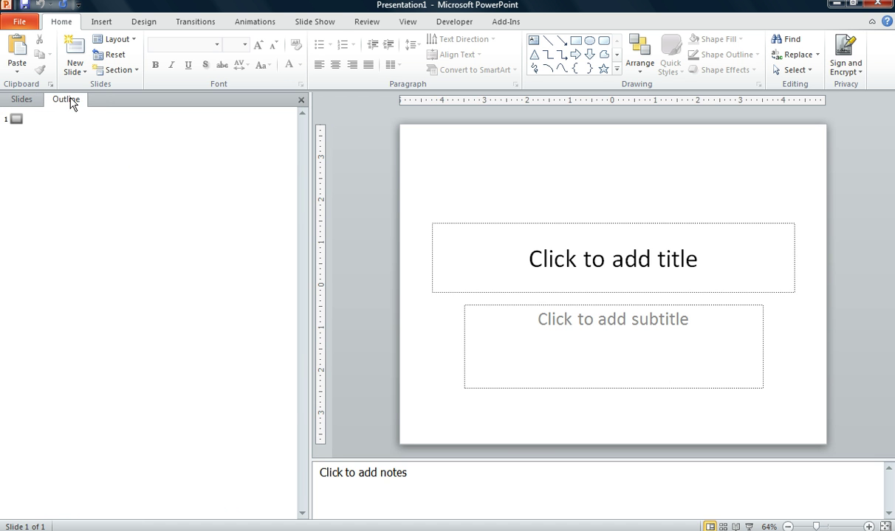
pyautogui.click(22, 102)
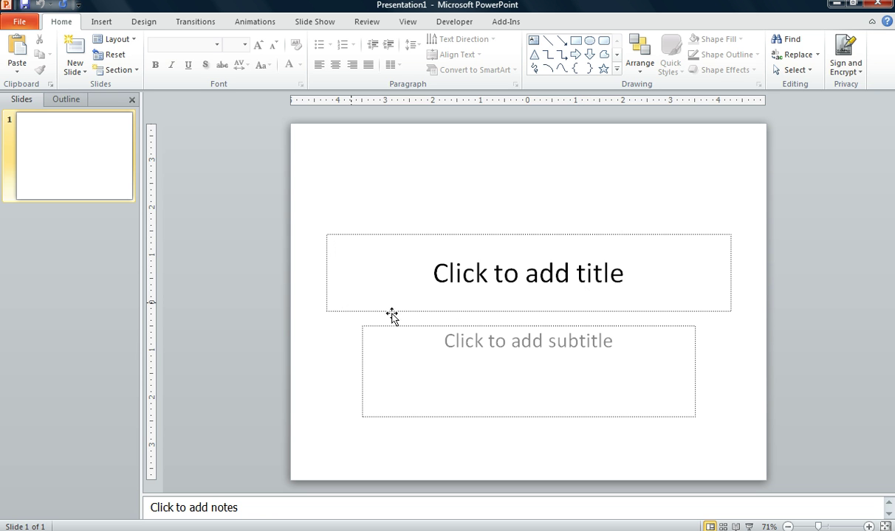
# Enter 'My Cats' as the title and the author's full name as the subtitle
pyautogui.click(529, 278)
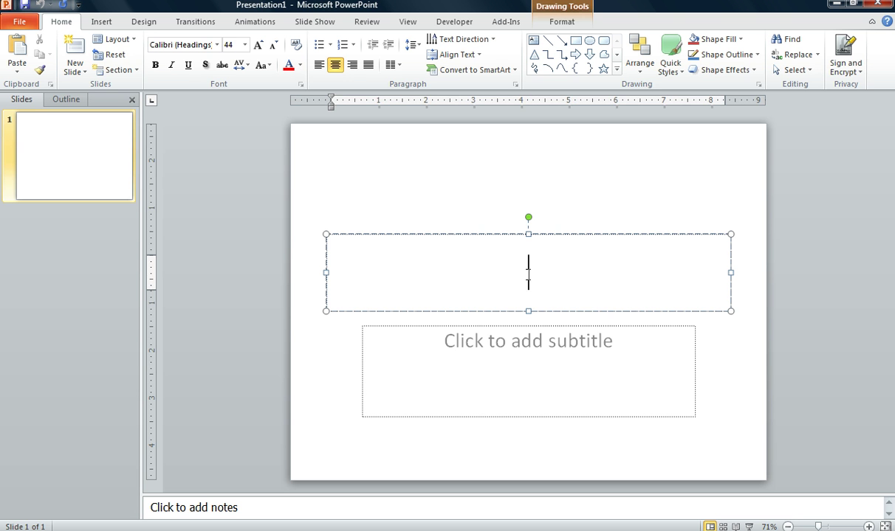
pyautogui.write('M')
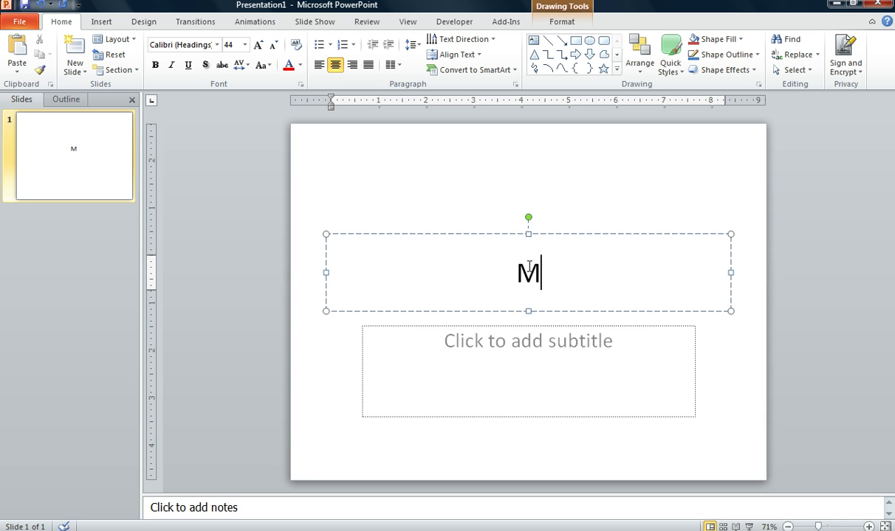
pyautogui.write('y Cat')
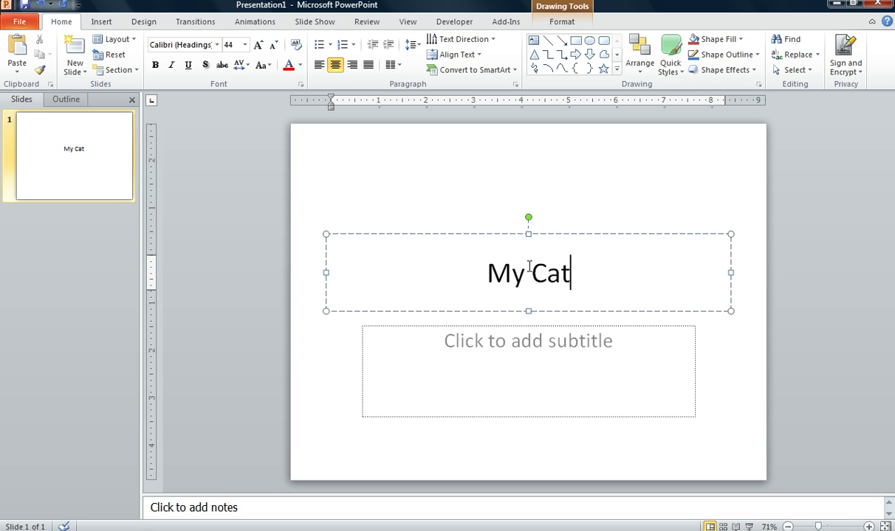
pyautogui.write('s')
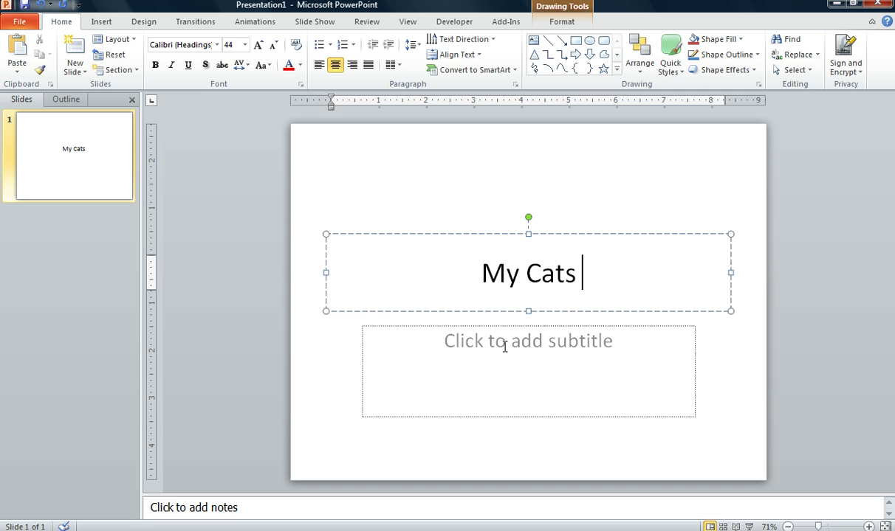
pyautogui.click(505, 344)
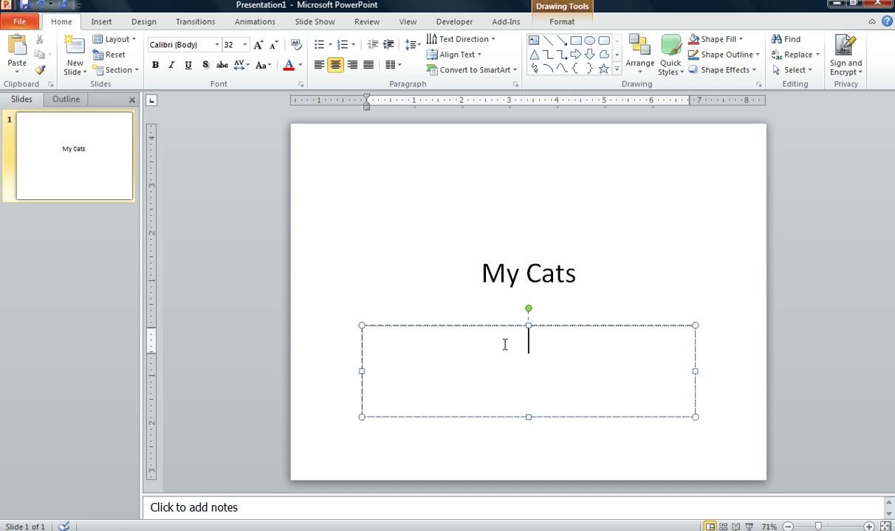
pyautogui.write('Denise ')
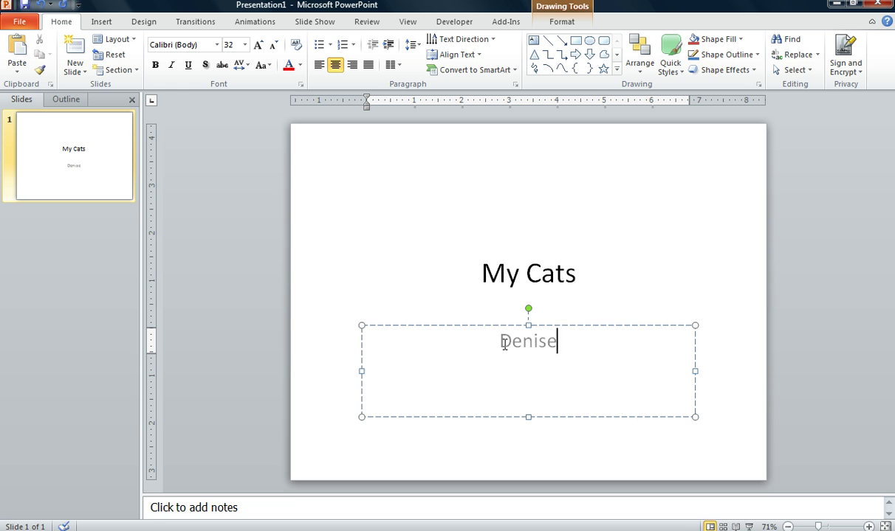
pyautogui.write('S')
pyautogui.press('BackSpace')
pyautogui.write('Mathis')
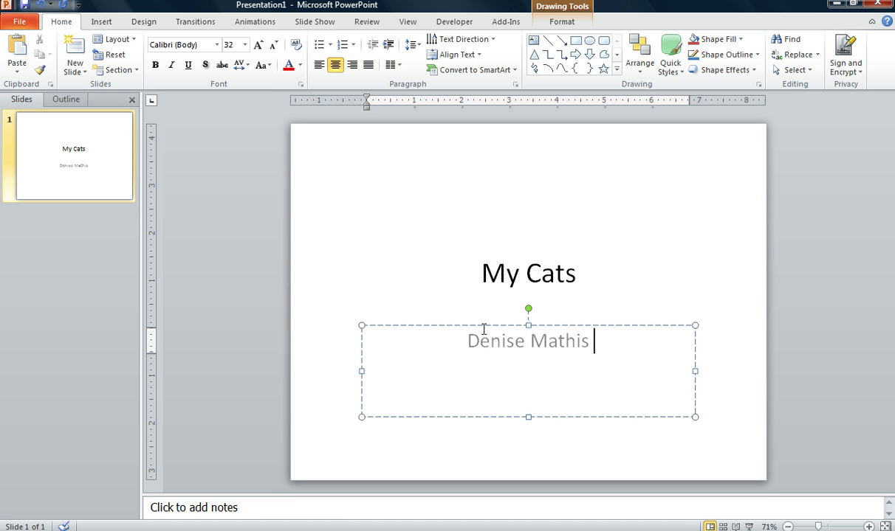
pyautogui.click(583, 274)
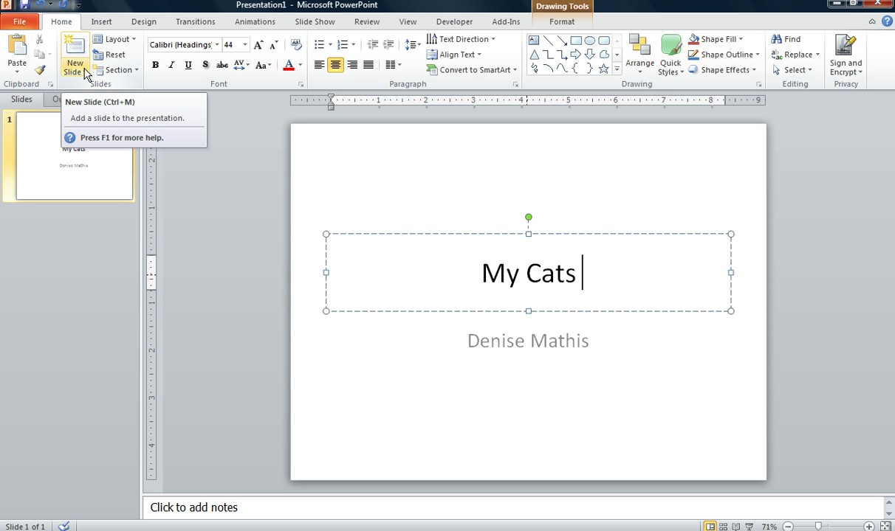
# Insert a new Title and Content slide after the title slide using New Slide
pyautogui.click(85, 74)
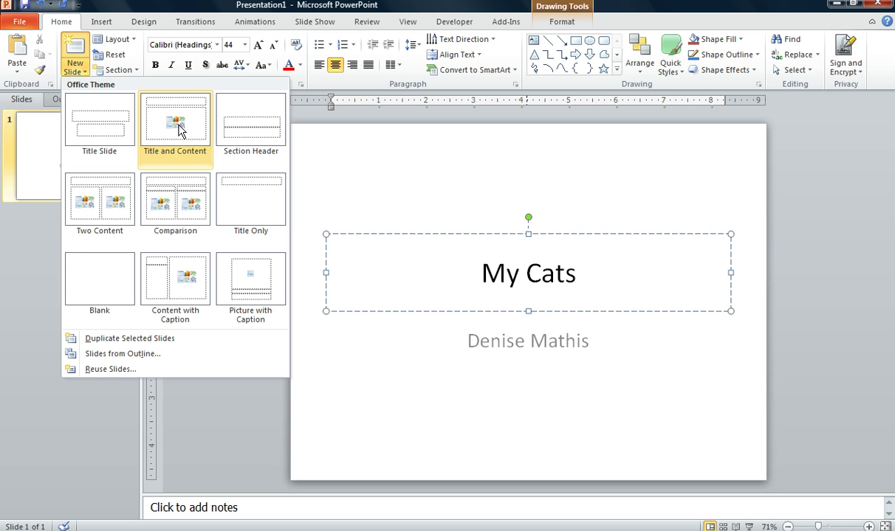
pyautogui.click(179, 130)
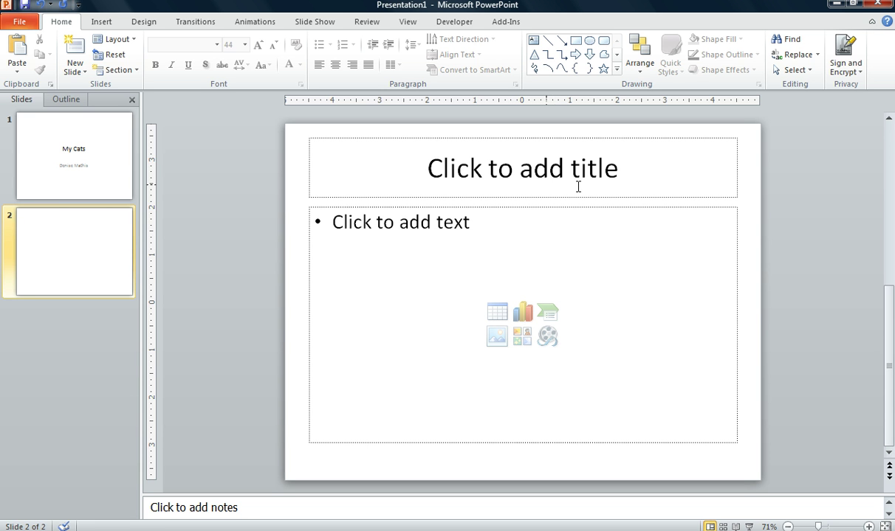
# Title slide 2 'My Cats', correcting the typo 'My Cate'
pyautogui.click(554, 172)
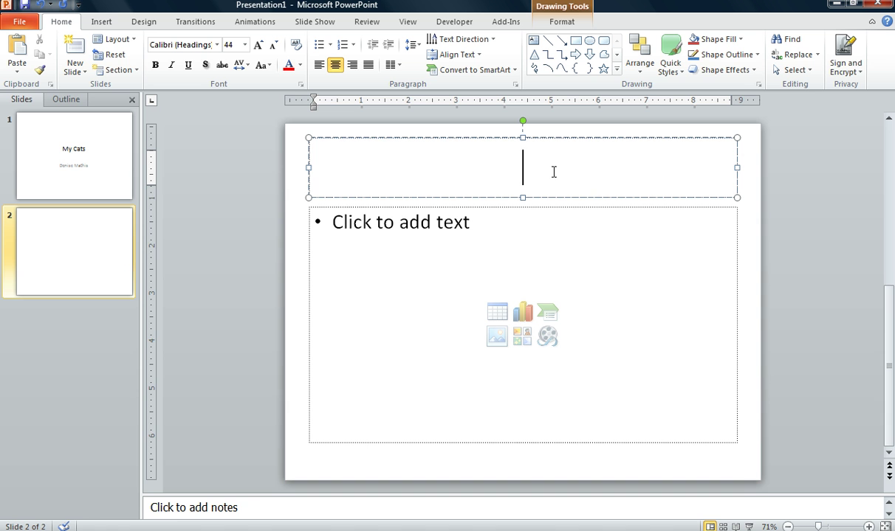
pyautogui.write('My ')
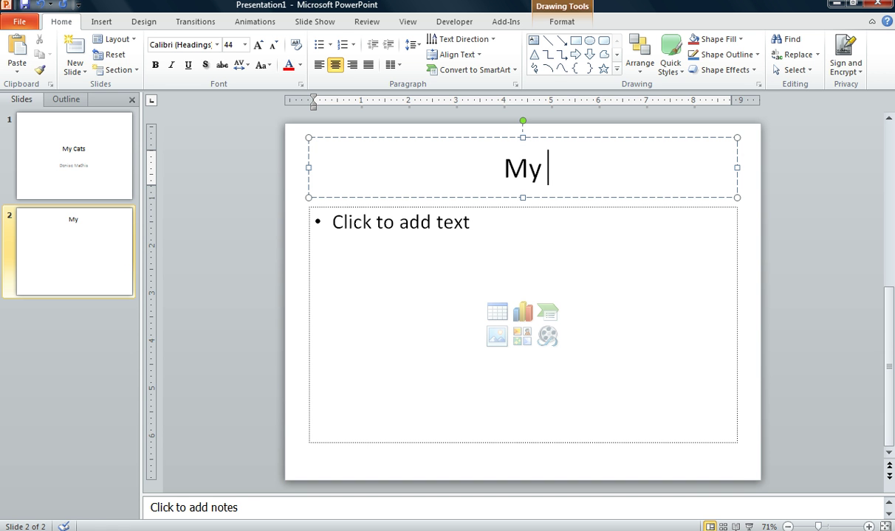
pyautogui.write('Cate')
pyautogui.press('BackSpace')
pyautogui.write('s')
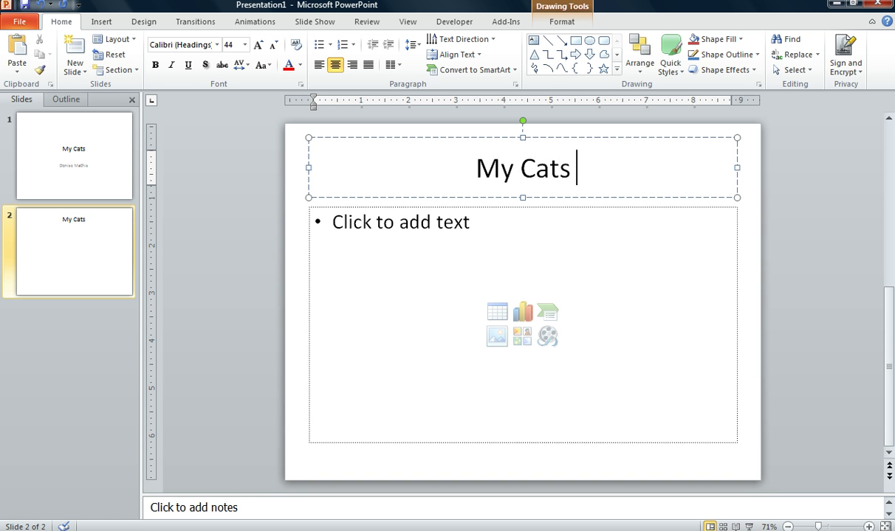
# Add the bullets 'How they eat' and 'How they sleep' to the content placeholder
pyautogui.click(365, 224)
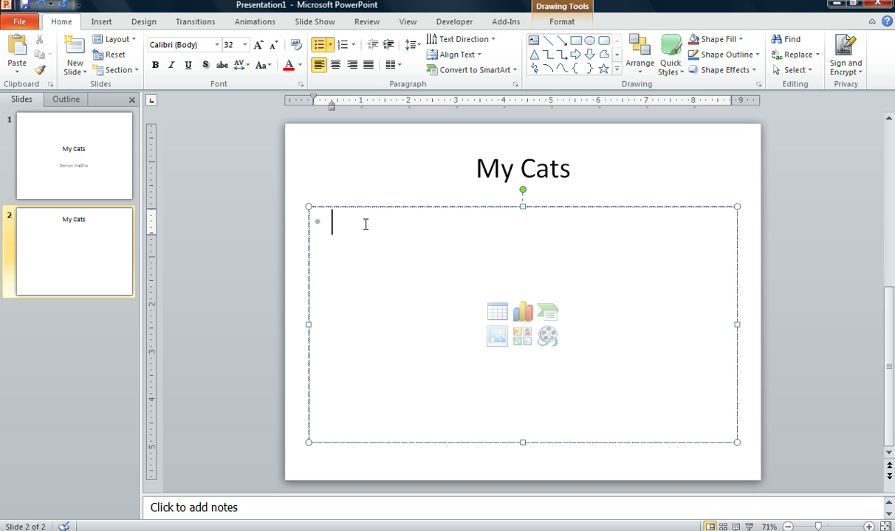
pyautogui.write('Hav')
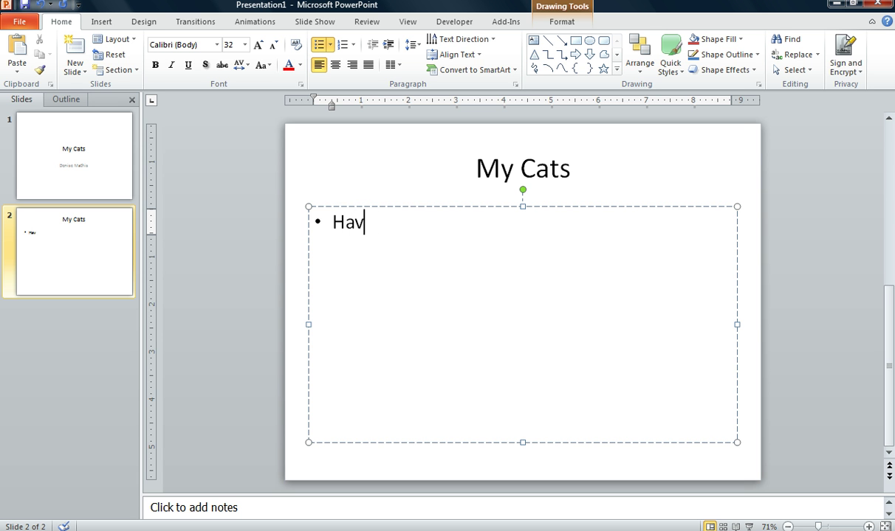
pyautogui.write('e t')
pyautogui.write('hey eat')
pyautogui.press('Return')
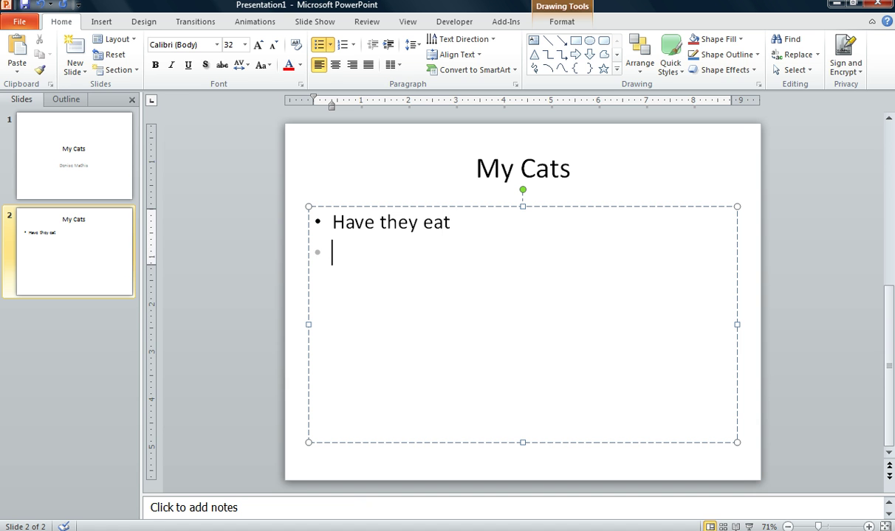
pyautogui.click(364, 222)
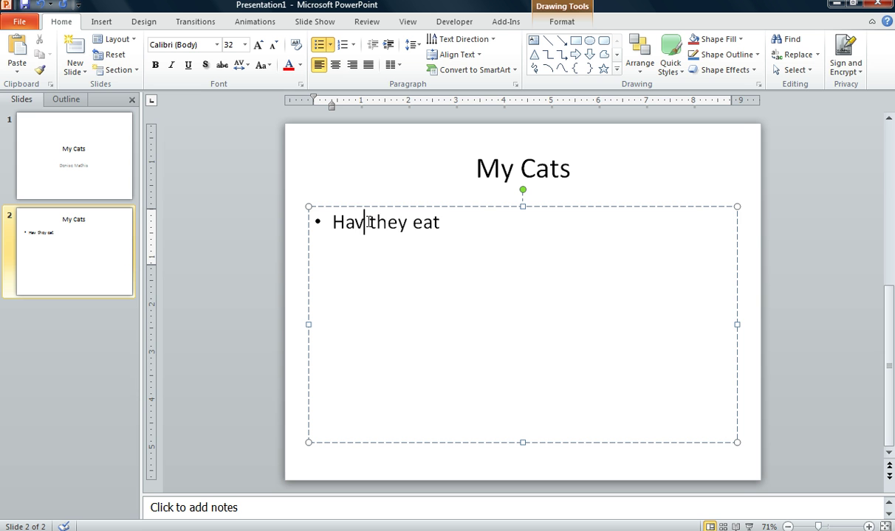
pyautogui.press('BackSpace')
pyautogui.press('BackSpace')
pyautogui.write('ow')
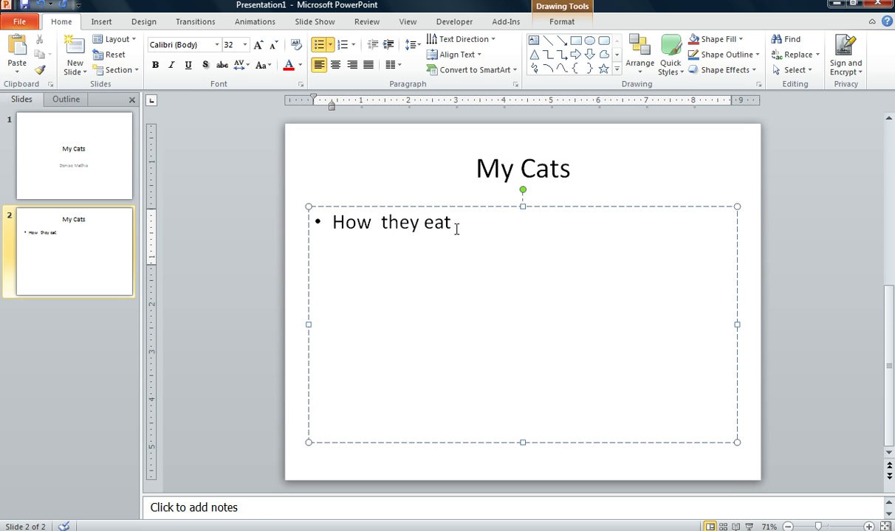
pyautogui.press('Return')
pyautogui.write('How t')
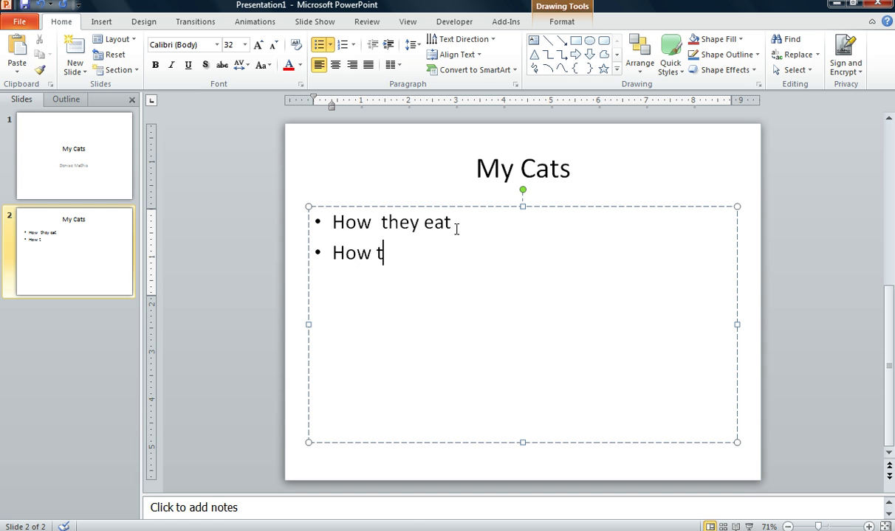
pyautogui.write('hey slee')
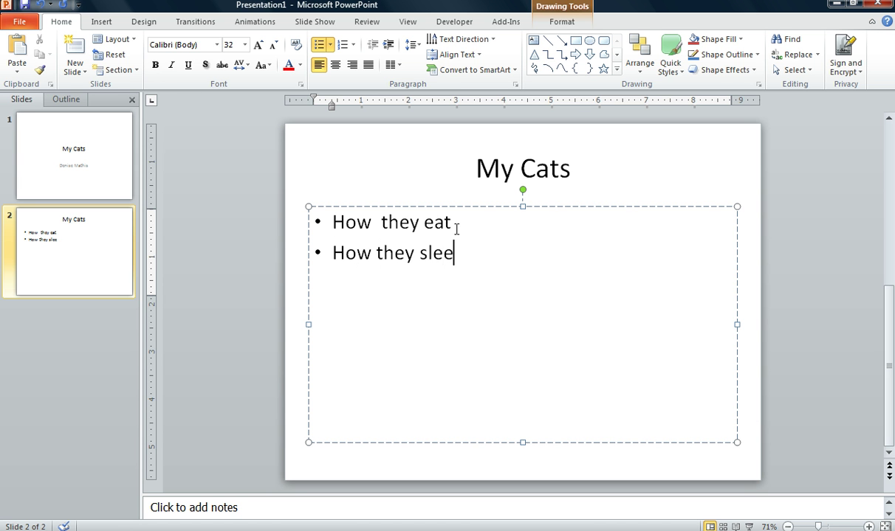
pyautogui.write('p')
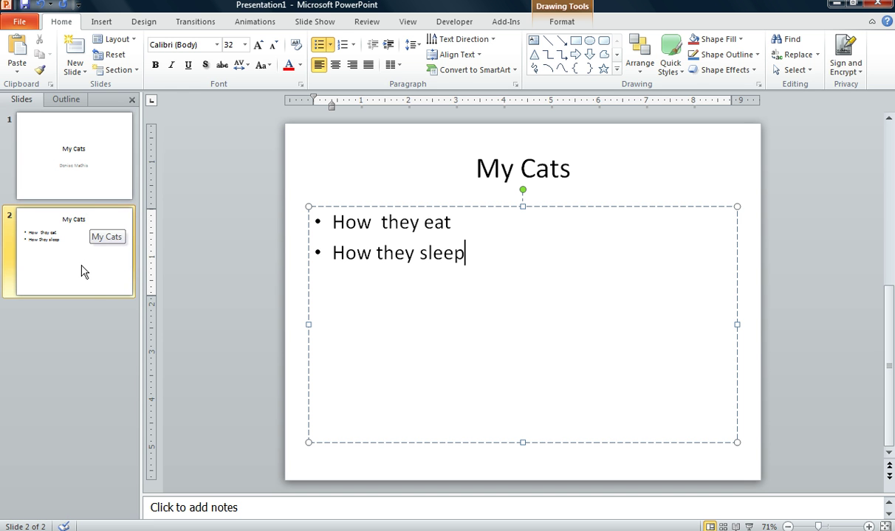
# Select slide 1 and apply the Civic theme from the Design tab to both slides
pyautogui.click(95, 163)
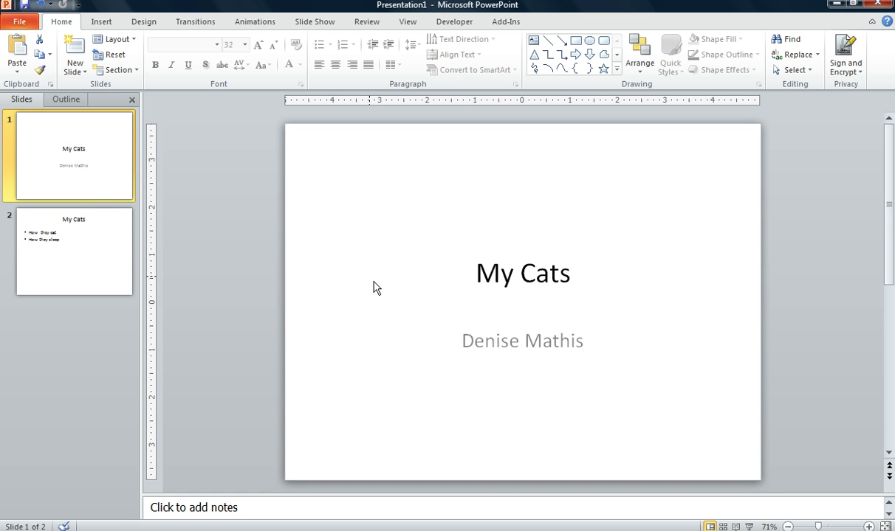
pyautogui.click(139, 27)
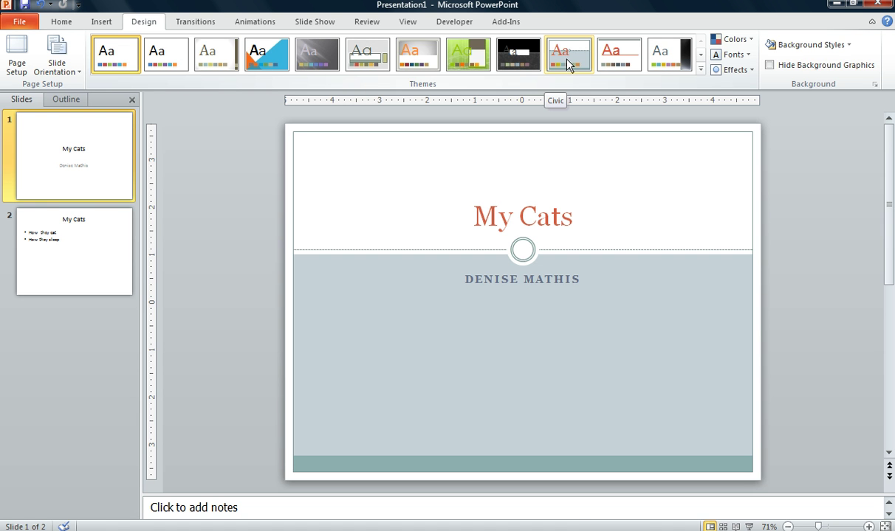
pyautogui.click(568, 63)
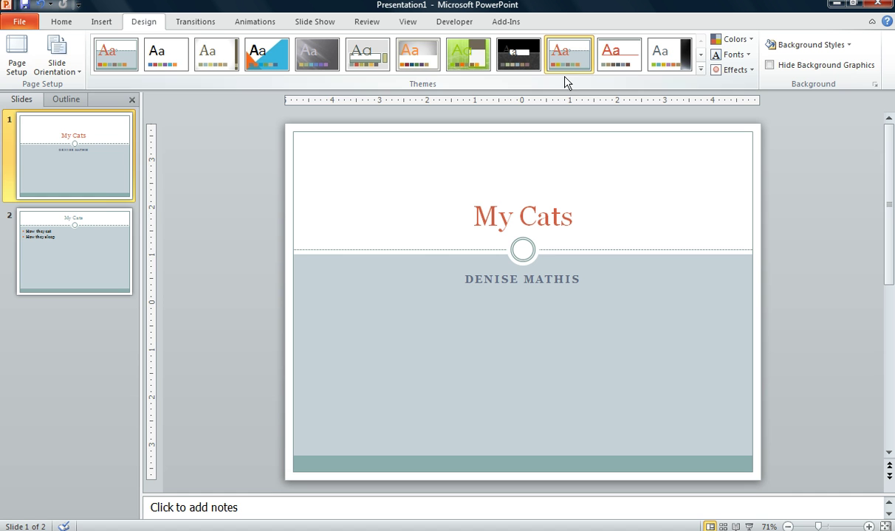